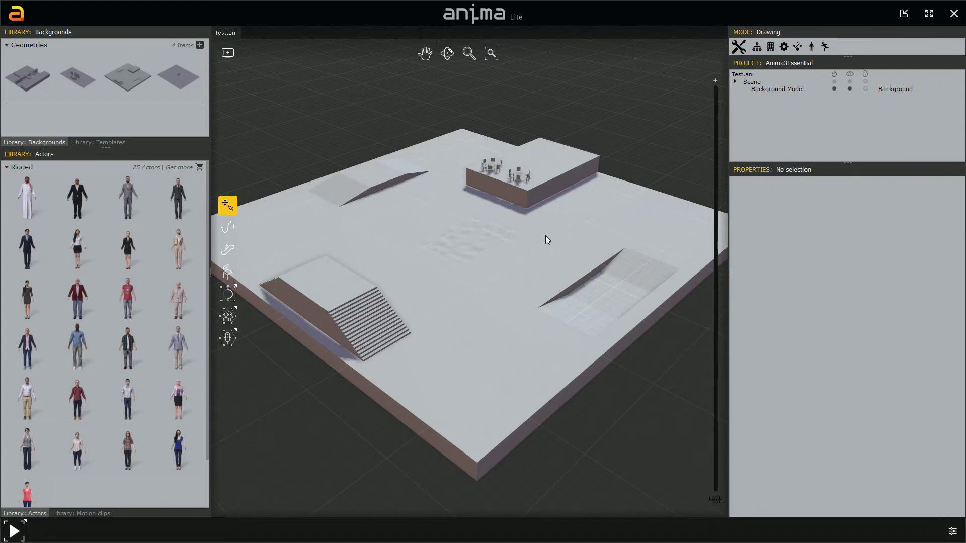
# Step: Delete the existing background model and place the raised-platform sandbox geometry from the Backgrounds library into the empty scene
pyautogui.click(770, 89)
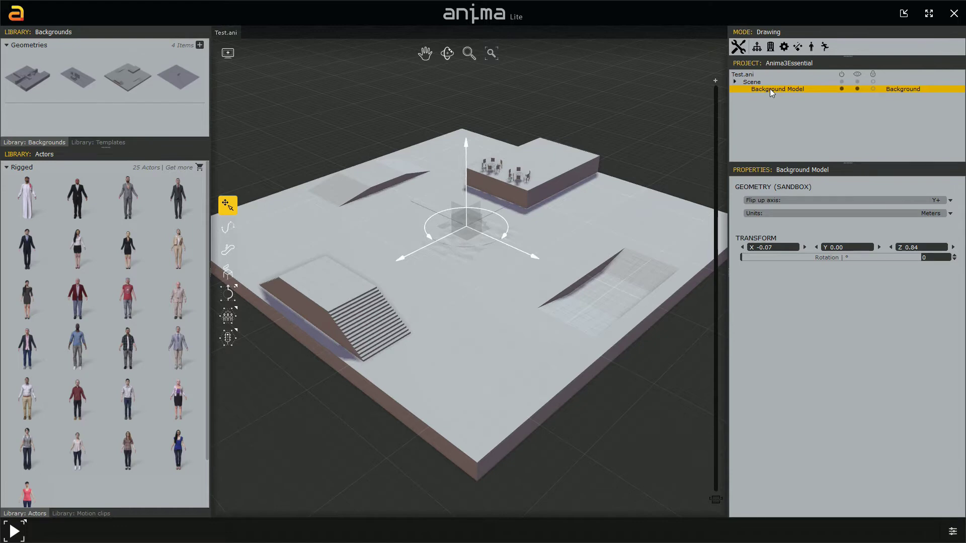
pyautogui.press('Delete')
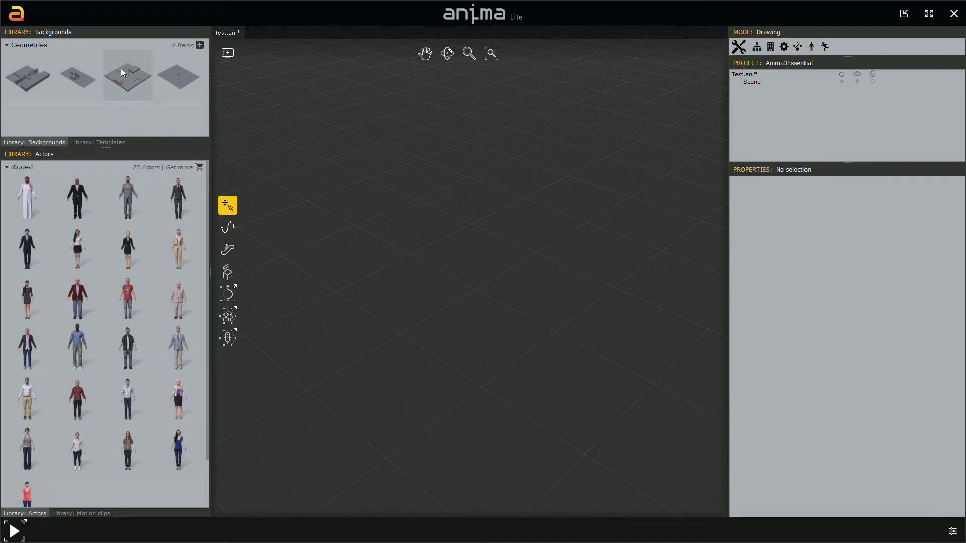
pyautogui.moveTo(128, 74); pyautogui.dragTo(474, 222)
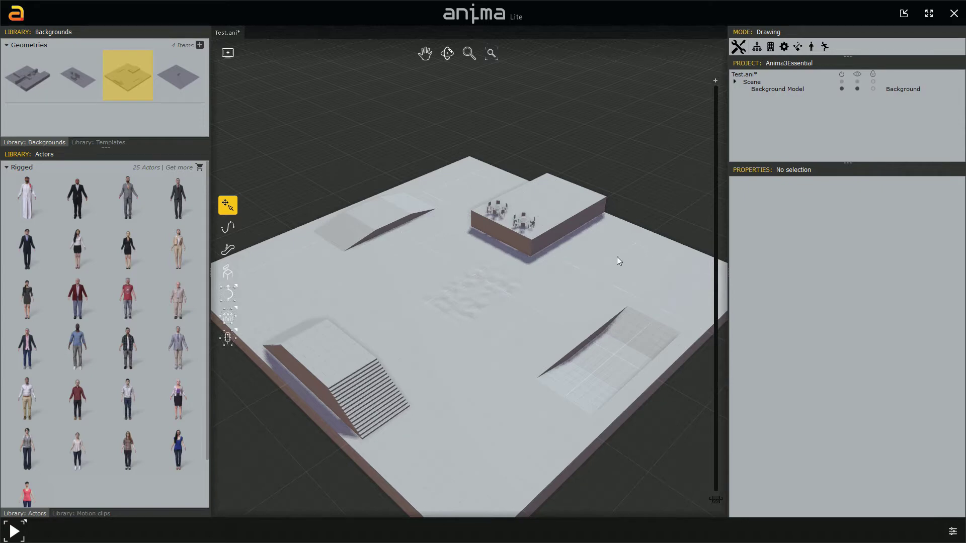
# Step: Rename the new background model as SandboxBack in the project tree
pyautogui.click(778, 91)
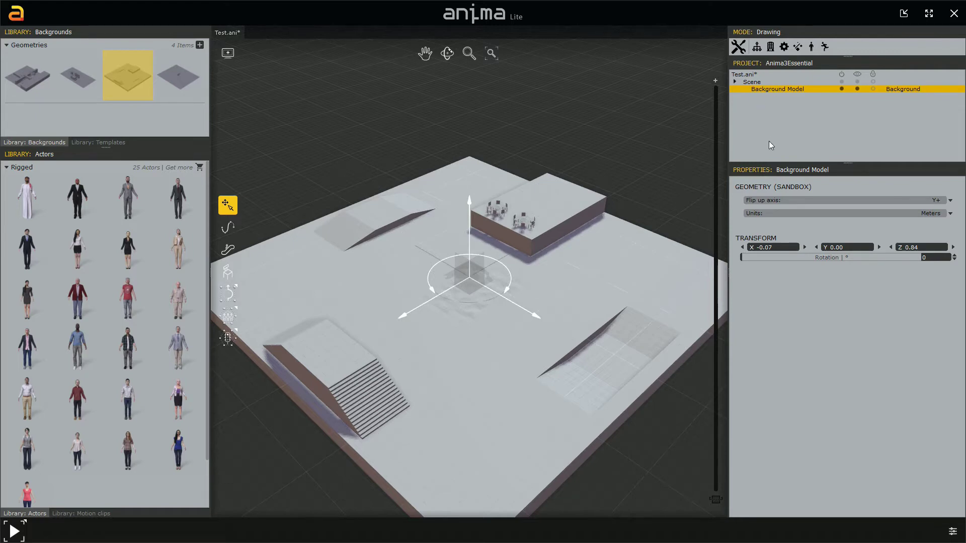
pyautogui.doubleClick(777, 91)
pyautogui.write('SandboxBack')
pyautogui.press('Return')
# Step: Disable and re-enable SandboxBack, and toggle its visibility off and back on
pyautogui.click(841, 88)
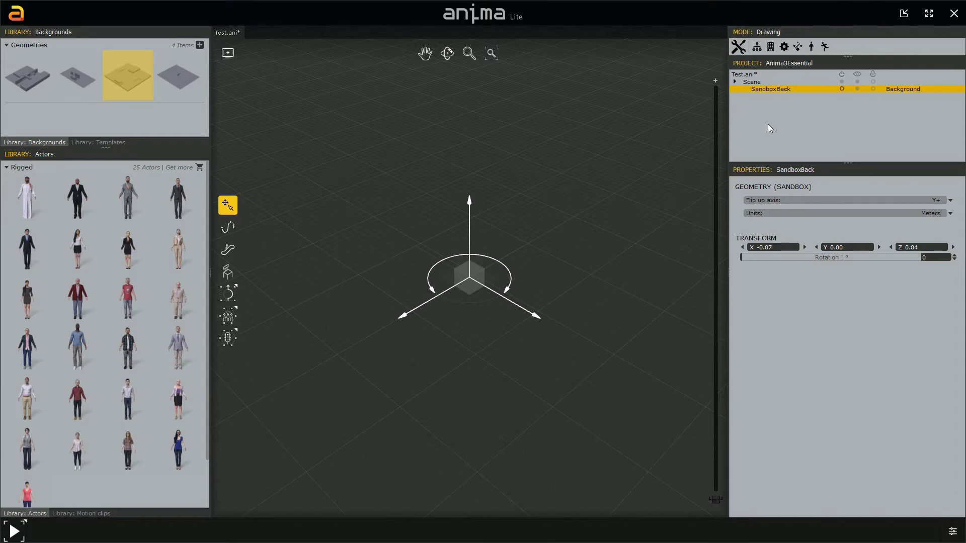
pyautogui.click(842, 89)
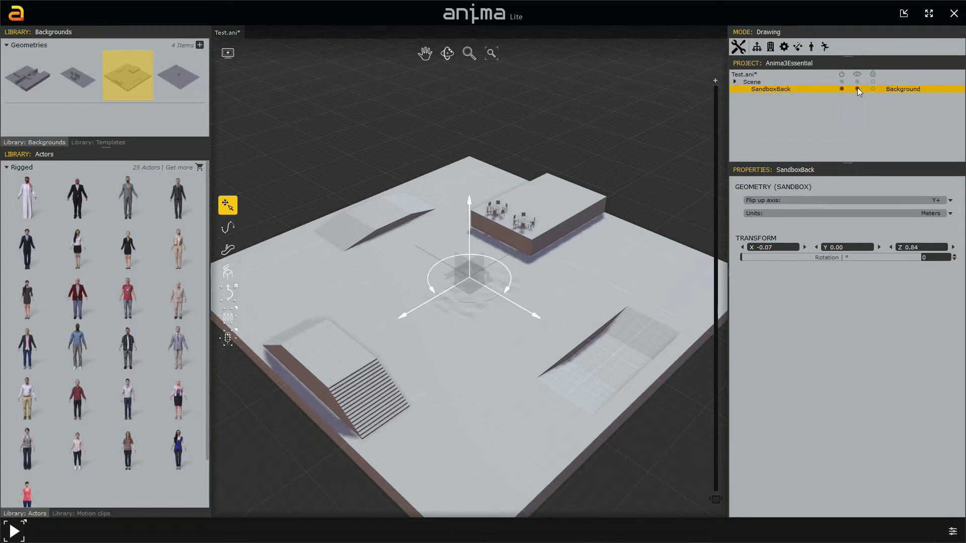
pyautogui.click(858, 89)
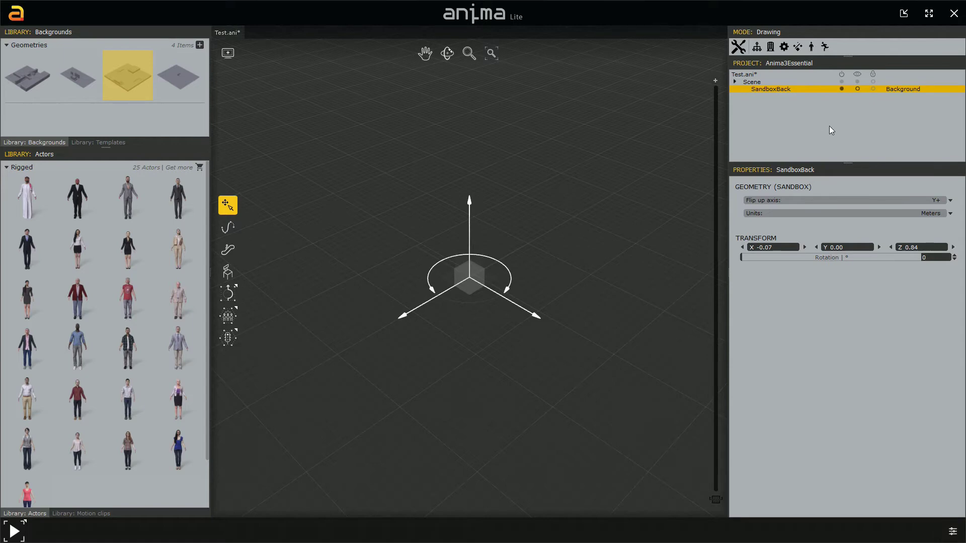
pyautogui.click(857, 89)
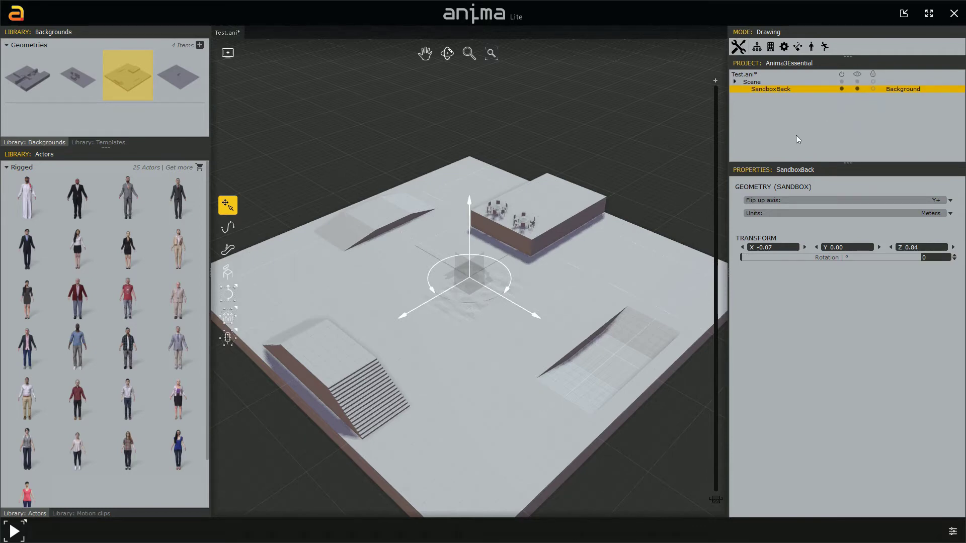
# Step: Try raising SandboxBack along the vertical axis to about Y 6.16, undo the move and clear the selection
pyautogui.rightClick(767, 90)
pyautogui.click(787, 105)
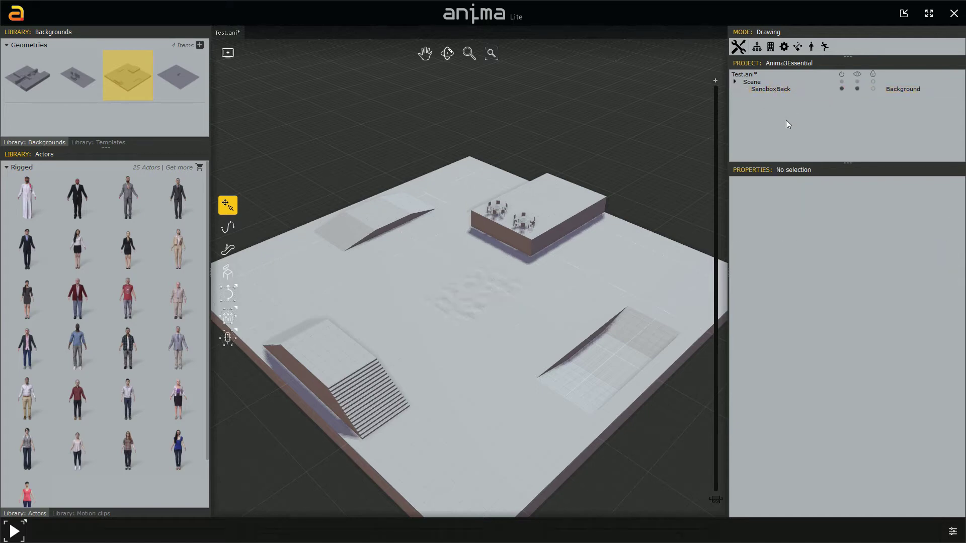
pyautogui.click(770, 88)
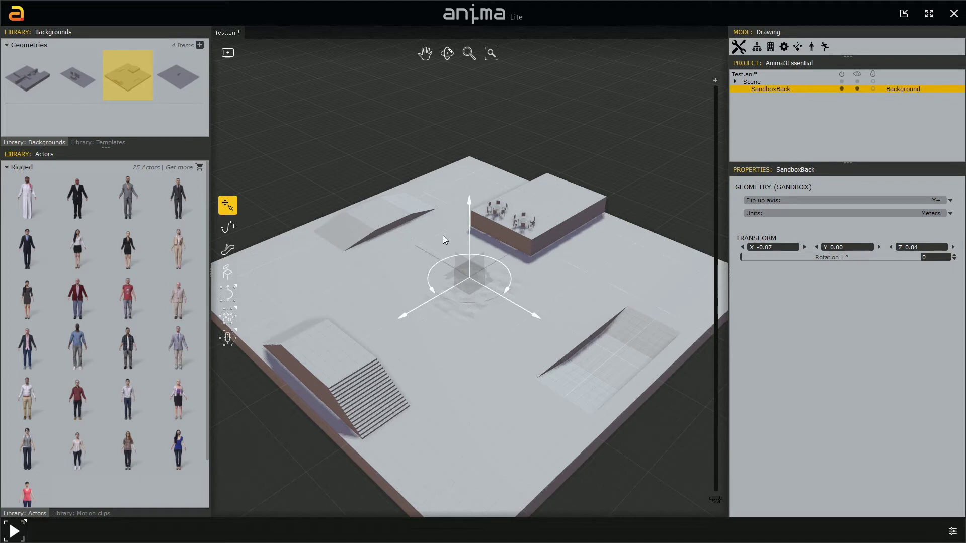
pyautogui.moveTo(443, 236)
pyautogui.mouseDown(button='middle')
pyautogui.moveTo(456, 246)
pyautogui.moveTo(454, 221)
pyautogui.moveTo(429, 221)
pyautogui.moveTo(433, 234)
pyautogui.mouseUp(button='middle')
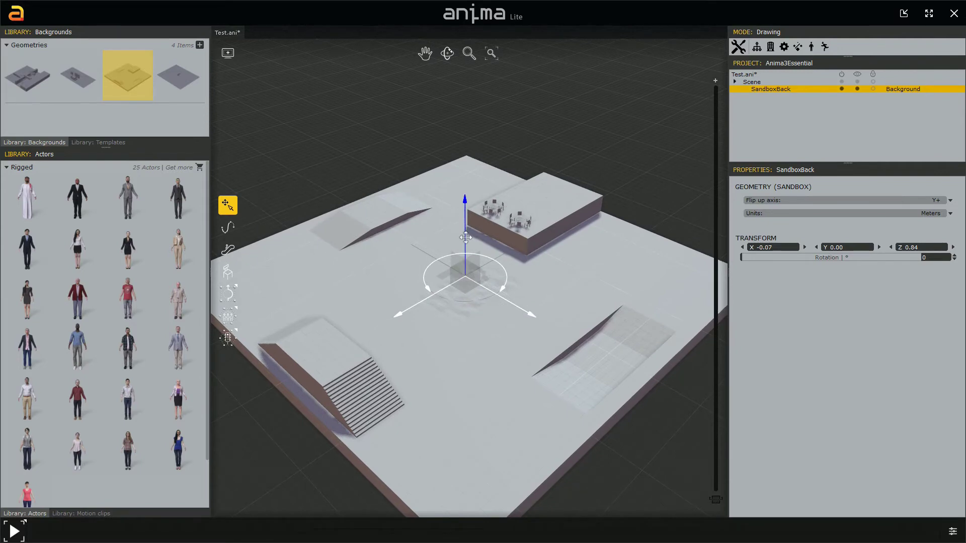
pyautogui.moveTo(465, 238); pyautogui.dragTo(458, 190)
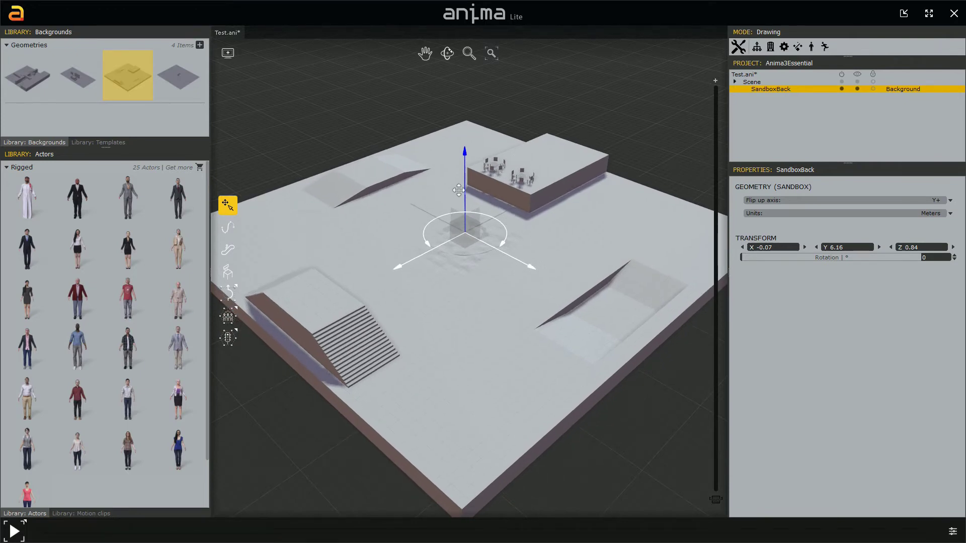
pyautogui.hotkey('ctrl', 'z')
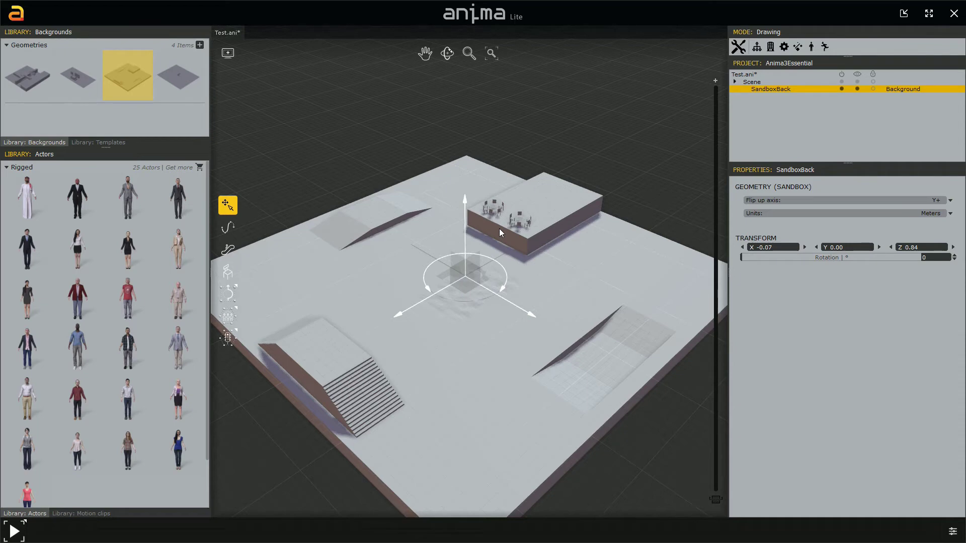
pyautogui.click(500, 229)
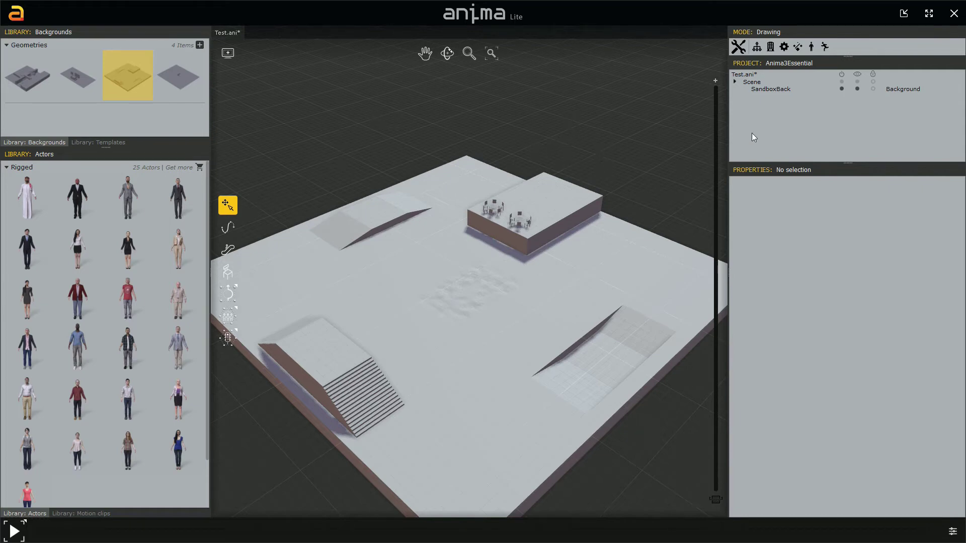
# Step: Select SandboxBack, move it to about X 0.51, Y 0.14, Z 1.33 and rotate it about 27 degrees
pyautogui.click(763, 90)
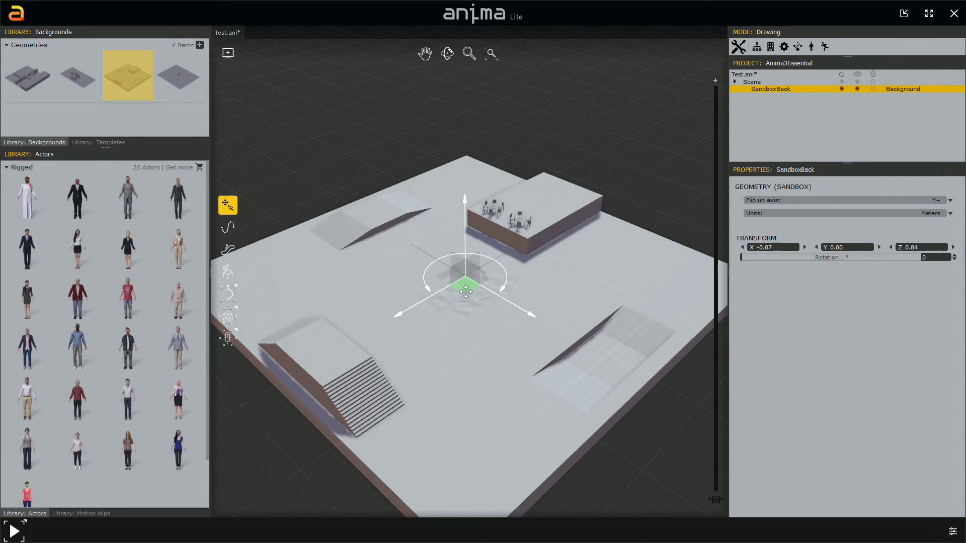
pyautogui.moveTo(466, 292); pyautogui.dragTo(480, 273)
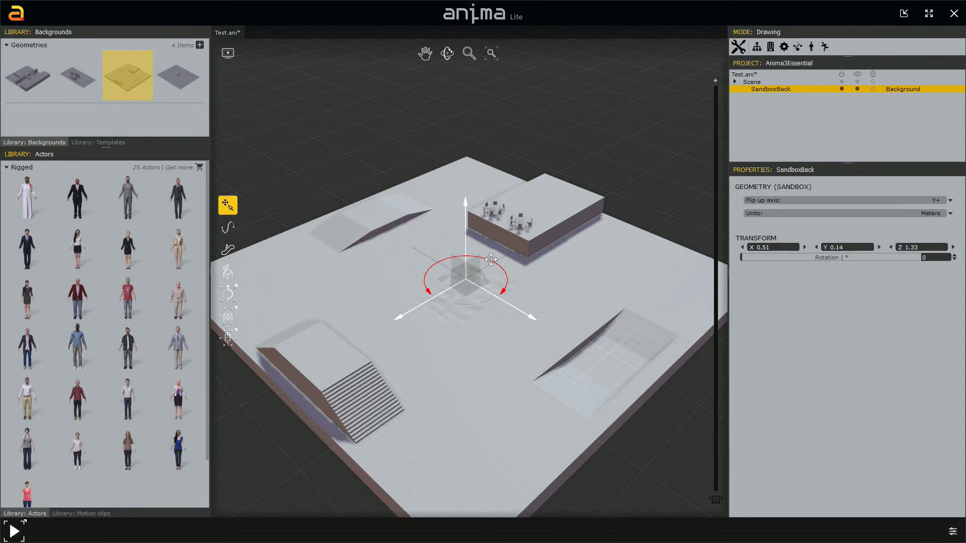
pyautogui.moveTo(491, 259); pyautogui.dragTo(503, 180, button='middle')
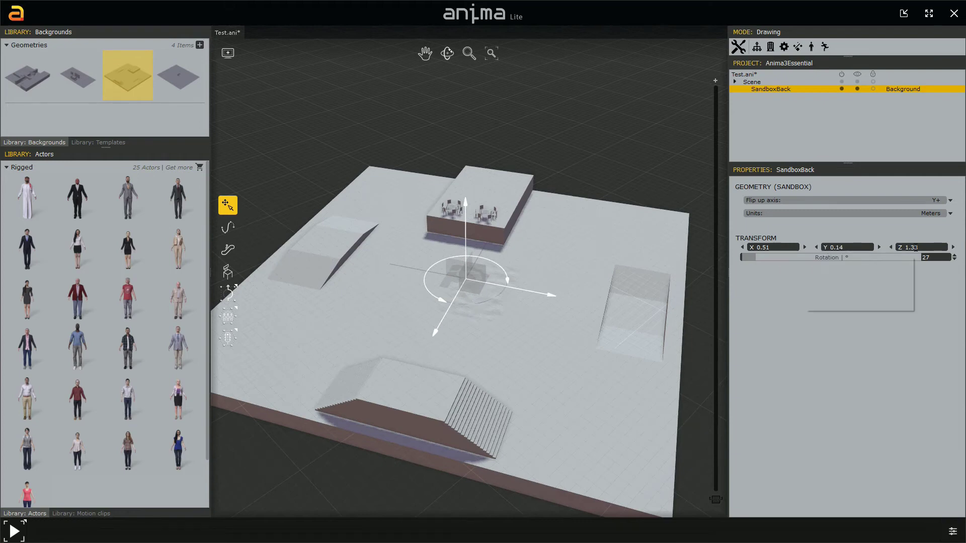
# Step: Set SandboxBack's X, Y and Z position to 0 and its rotation to 0 degrees
pyautogui.doubleClick(787, 248)
pyautogui.tripleClick(787, 247)
pyautogui.write('0')
pyautogui.press('Tab')
pyautogui.write('0')
pyautogui.press('Tab')
pyautogui.write('0')
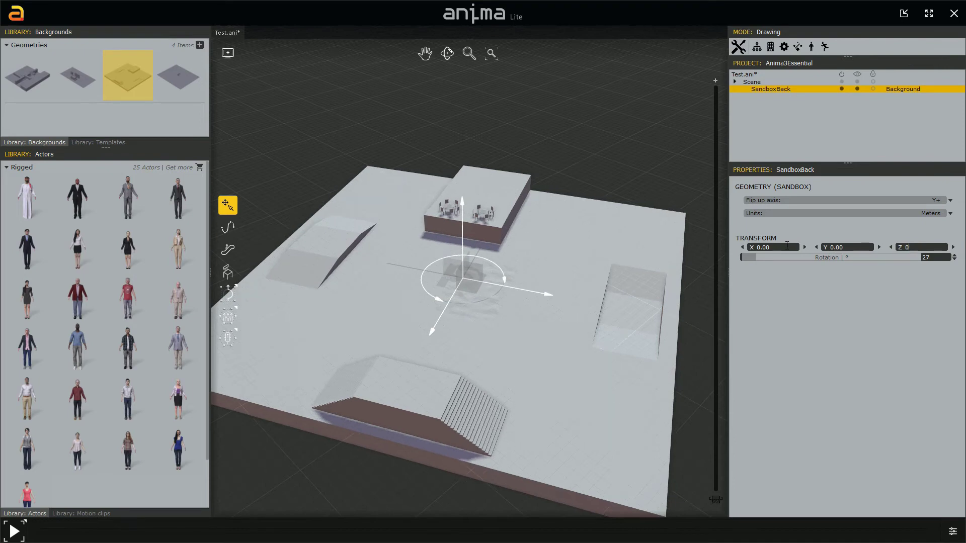
pyautogui.press('Return')
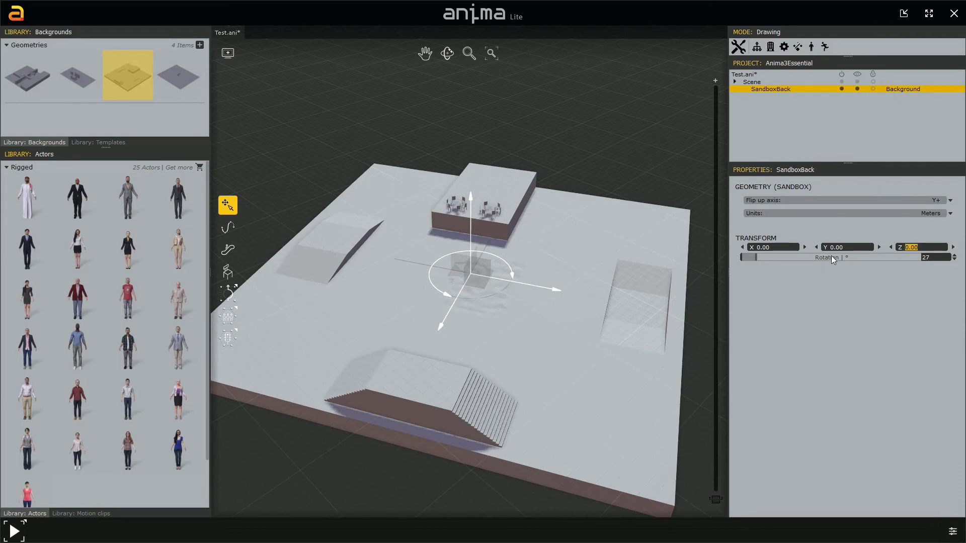
pyautogui.click(926, 257)
pyautogui.press('Return')
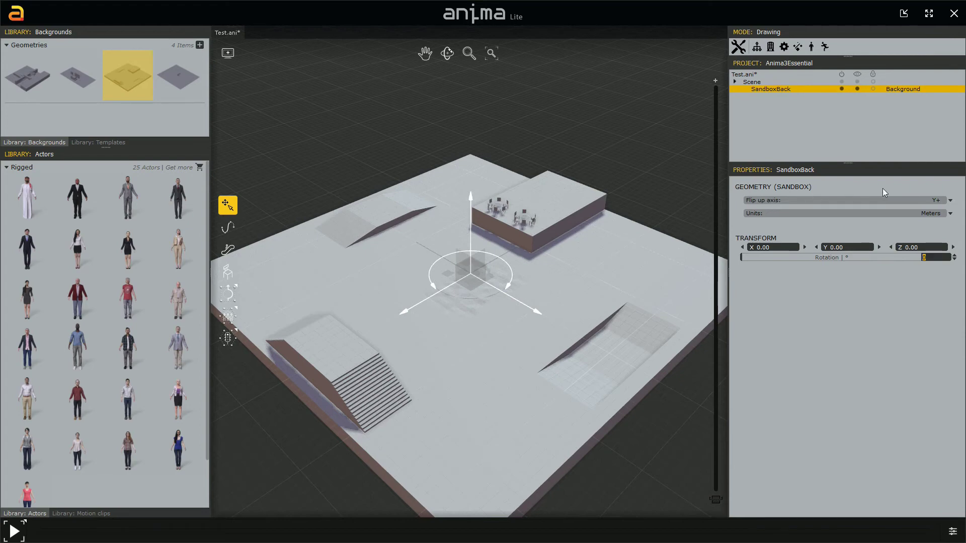
# Step: Try Z+ as SandboxBack's up axis and restore it to Y+
pyautogui.click(951, 201)
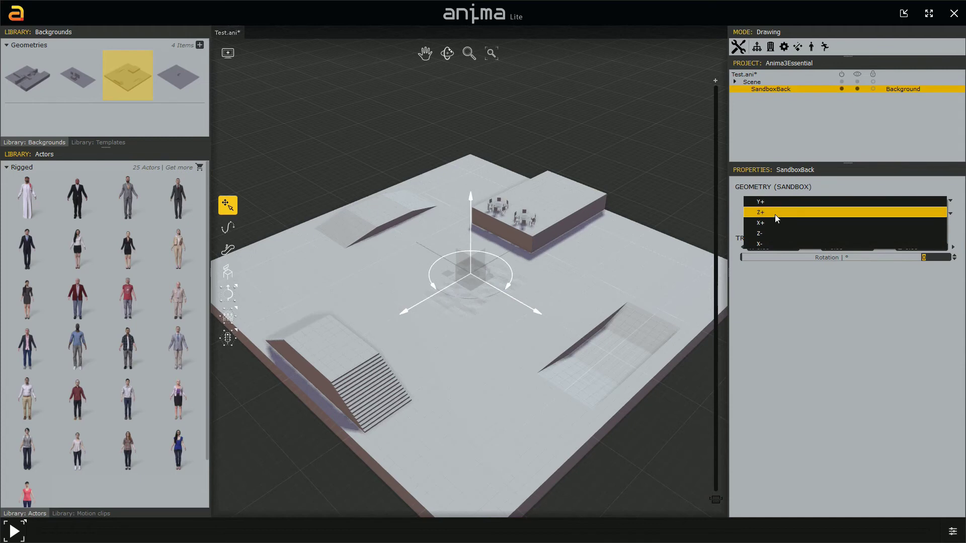
pyautogui.click(885, 321)
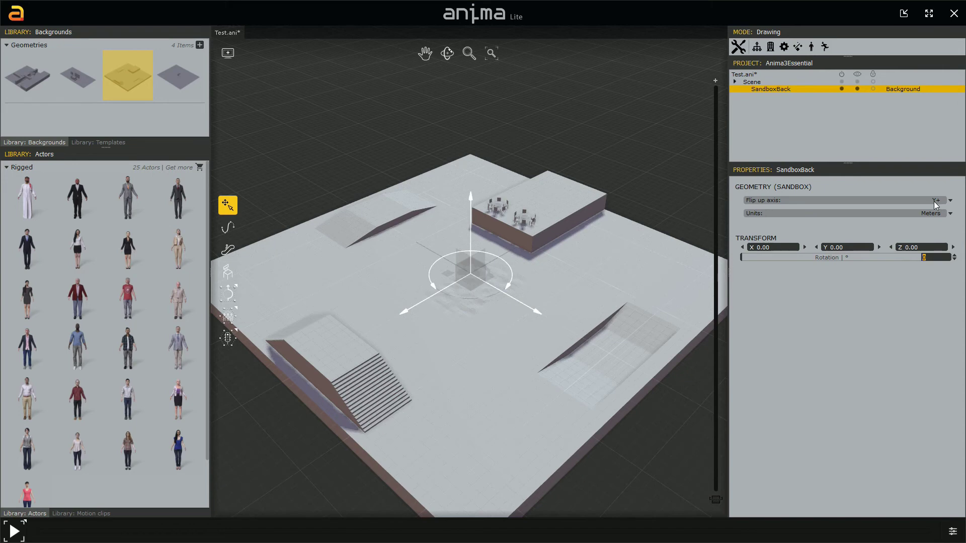
pyautogui.moveTo(934, 202)
pyautogui.click(950, 201)
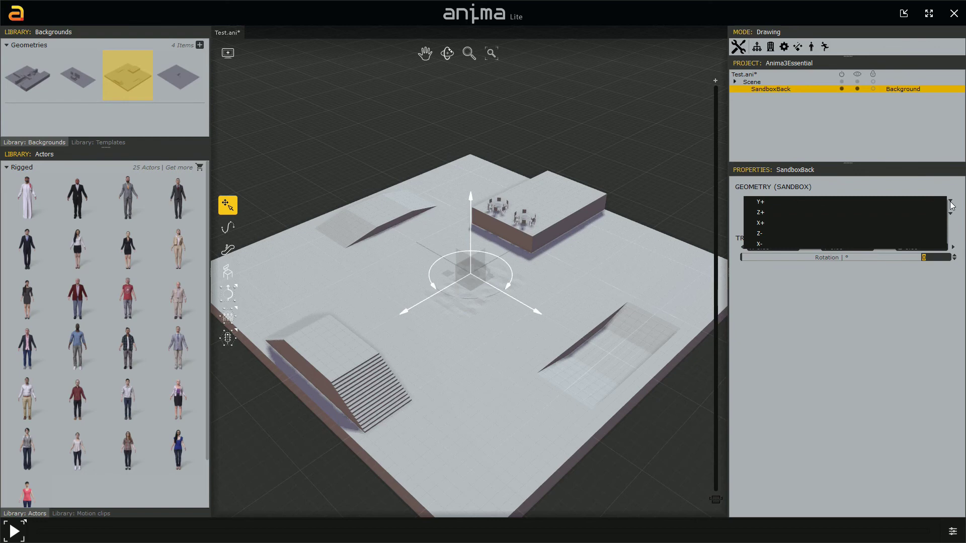
pyautogui.click(761, 213)
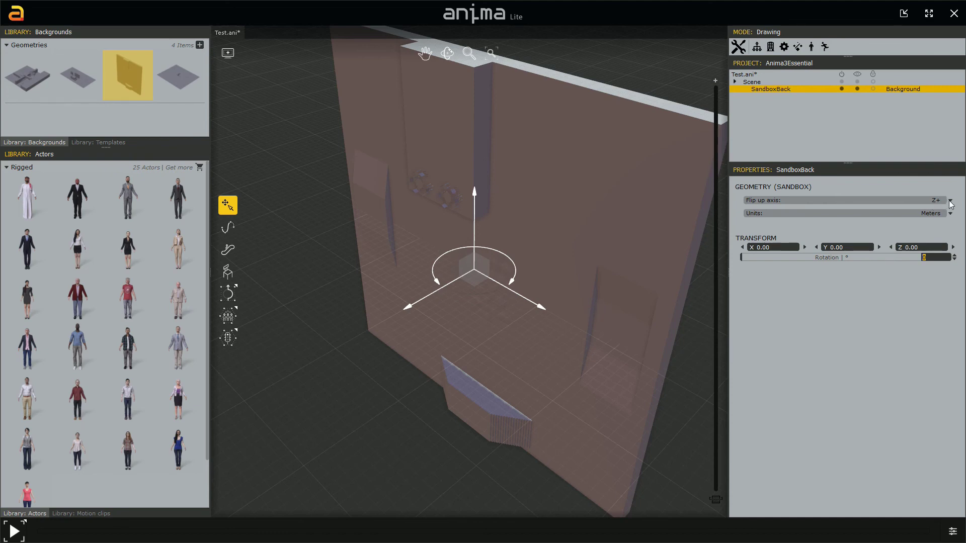
pyautogui.moveTo(44, 86)
pyautogui.click(952, 202)
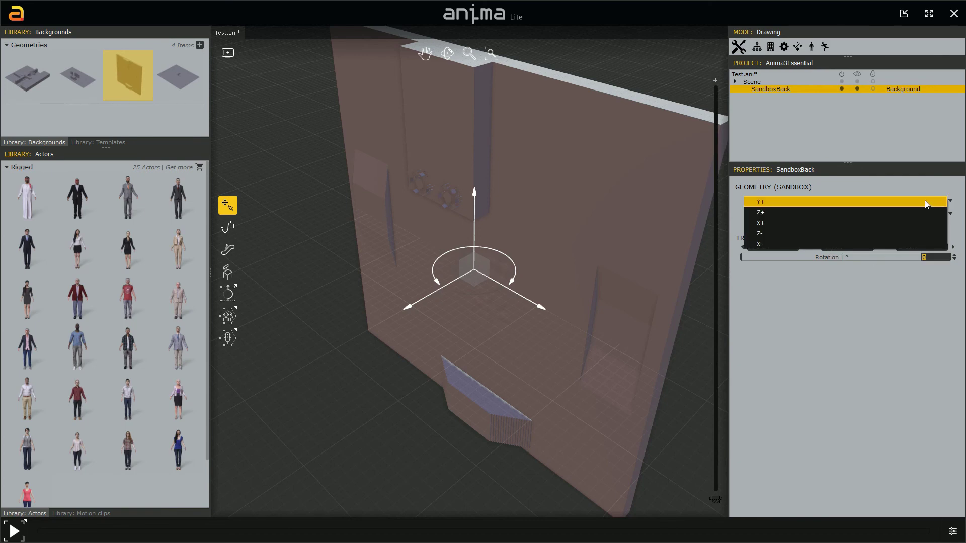
pyautogui.click(925, 200)
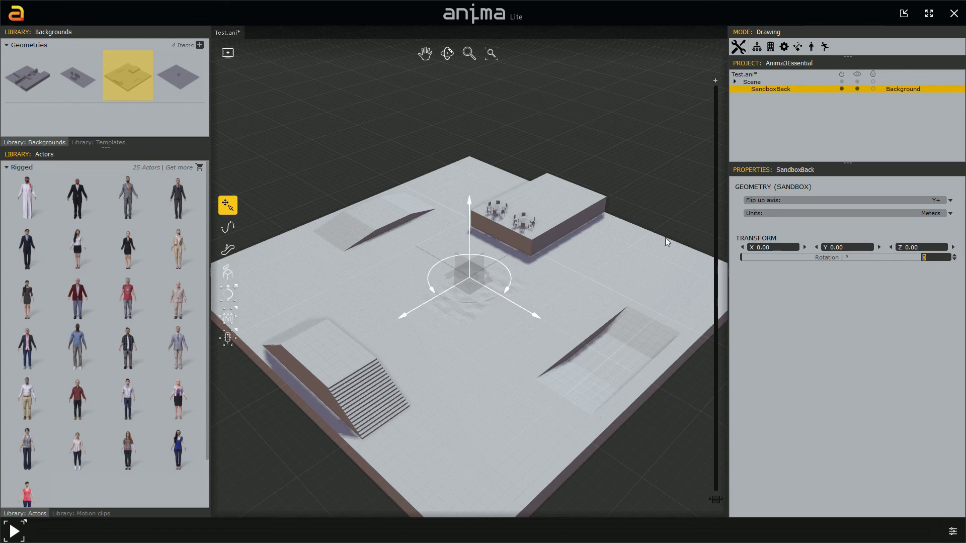
# Step: Try Centimeters as SandboxBack's units, restore them to Meters and clear the selection
pyautogui.click(951, 215)
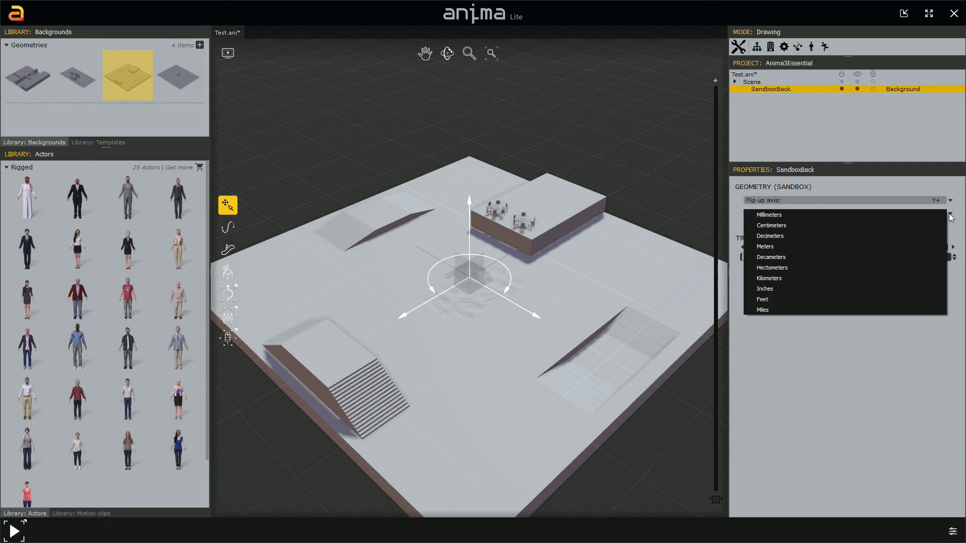
pyautogui.click(786, 225)
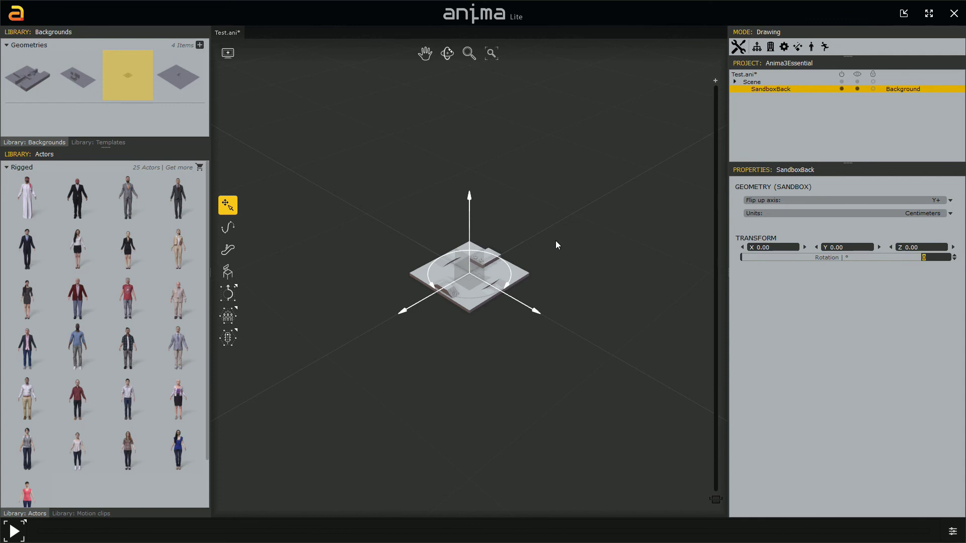
pyautogui.click(951, 214)
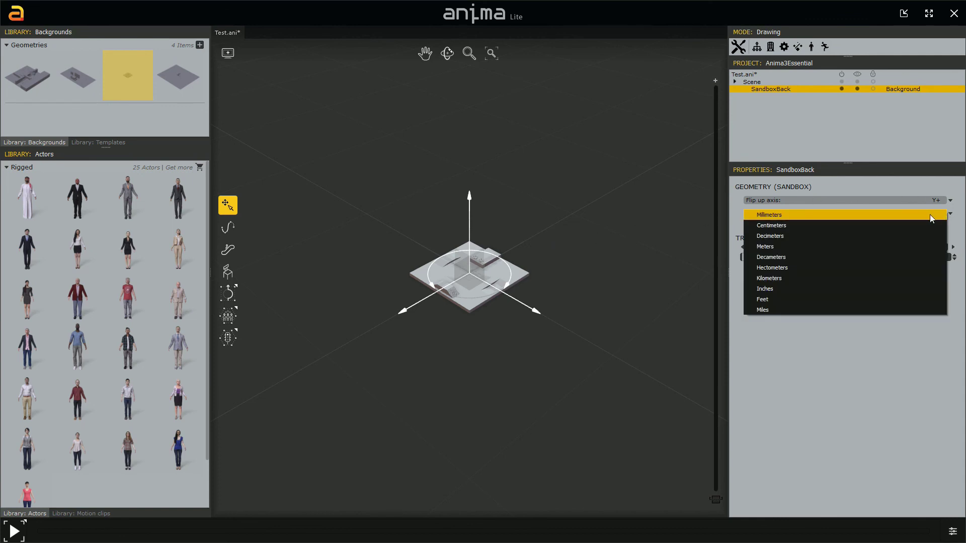
pyautogui.click(891, 244)
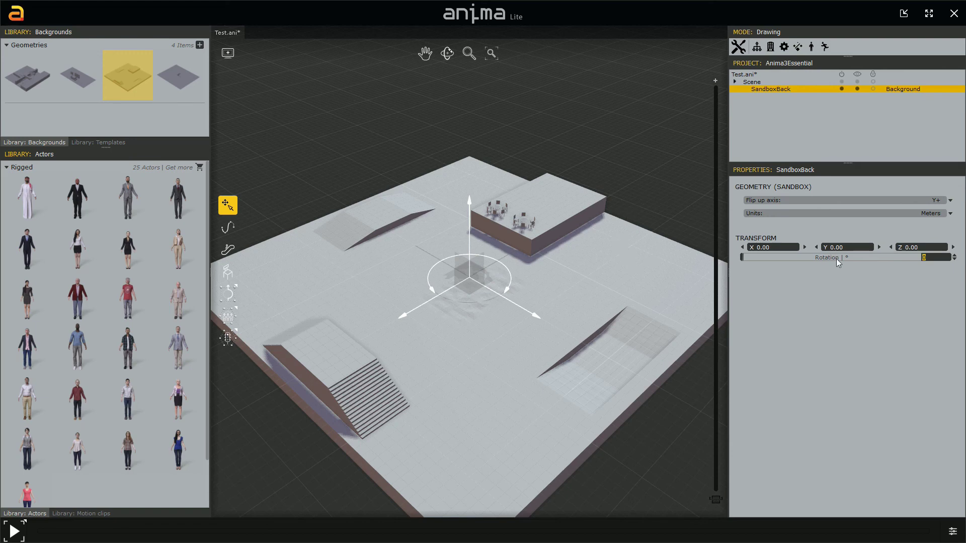
pyautogui.click(653, 182)
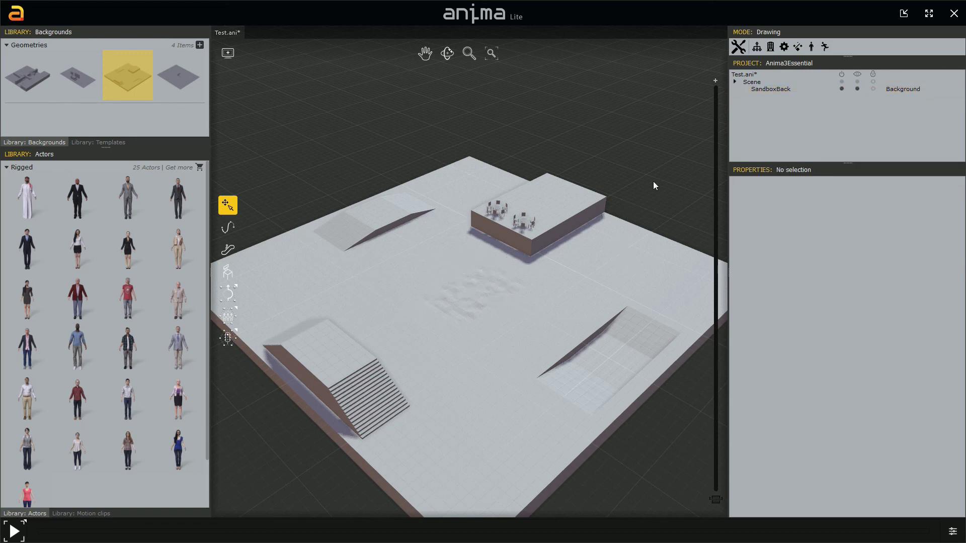